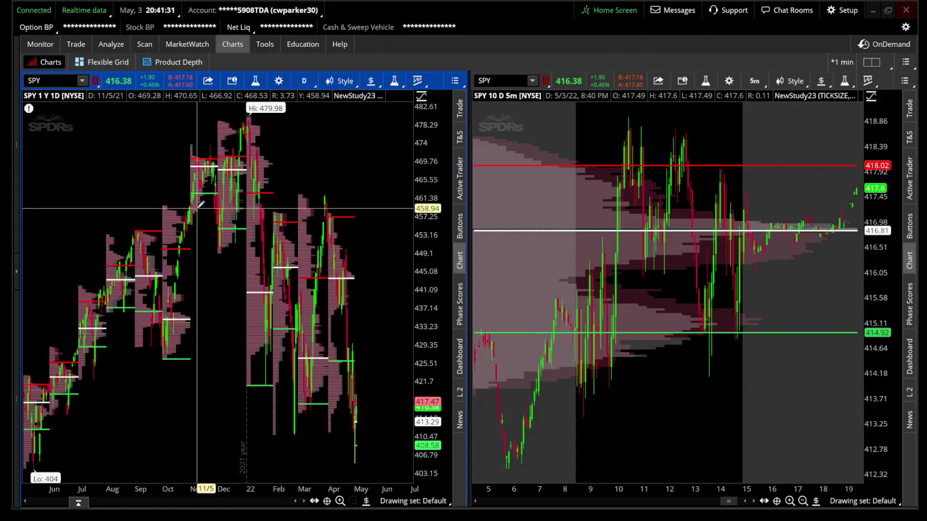
Drag-zoom the one-year daily SPY chart twice to narrow it to March through June.
{"action": "left_click_drag", "start_coordinate": [239, 242], "coordinate": [392, 241]}
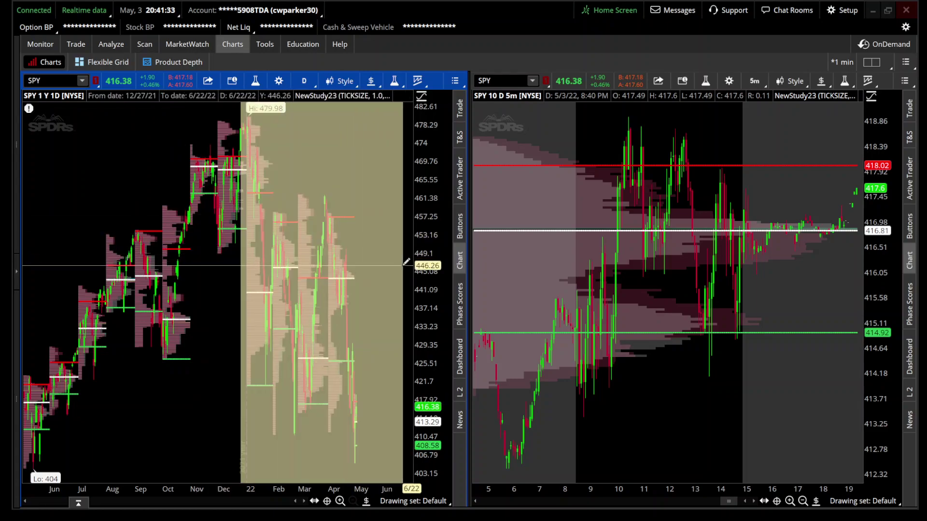
{"action": "left_click_drag", "start_coordinate": [195, 242], "coordinate": [412, 241]}
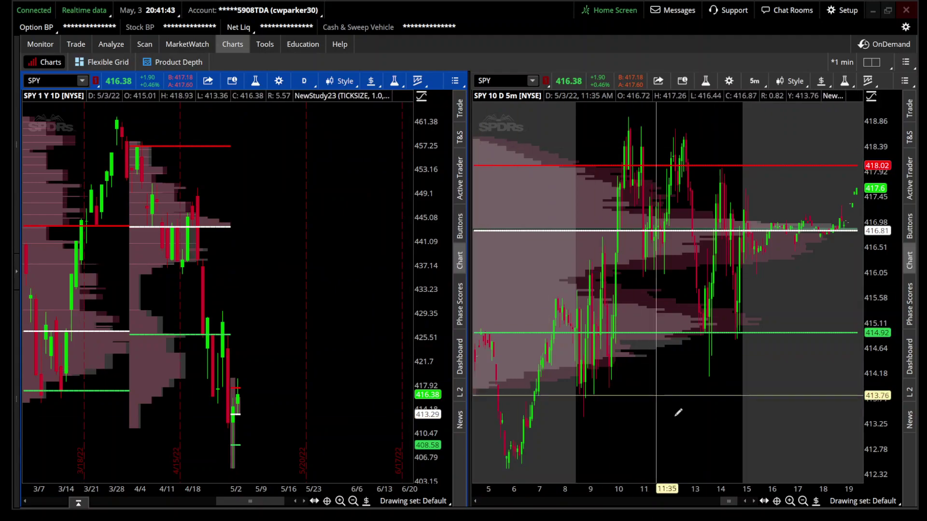
Zoom the SPY 5-minute chart out to several days and maximize its cell to fill the grid.
{"action": "left_click", "coordinate": [803, 502]}
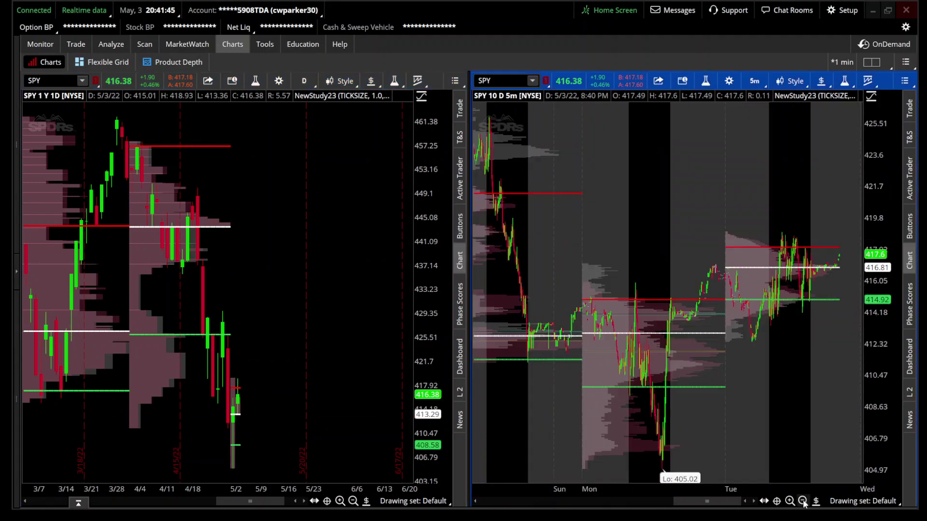
{"action": "left_click", "coordinate": [755, 81]}
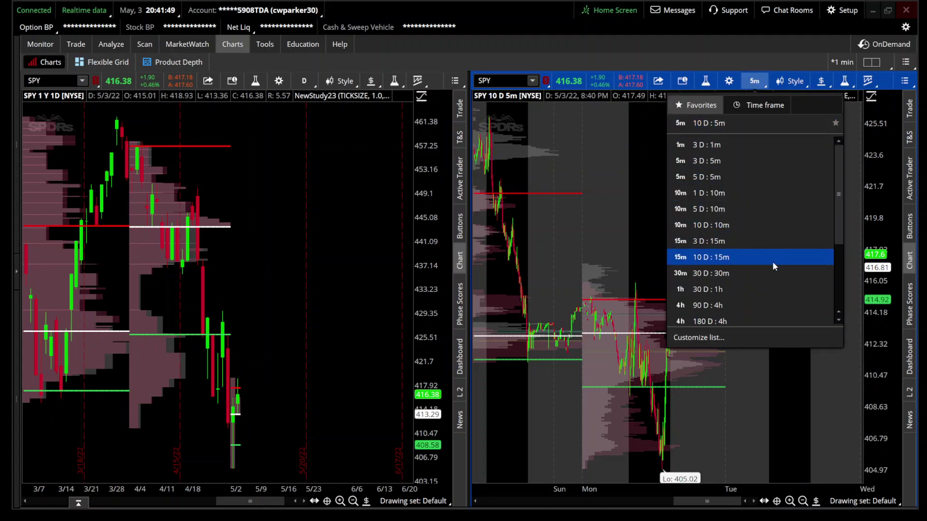
{"action": "left_click", "coordinate": [904, 62]}
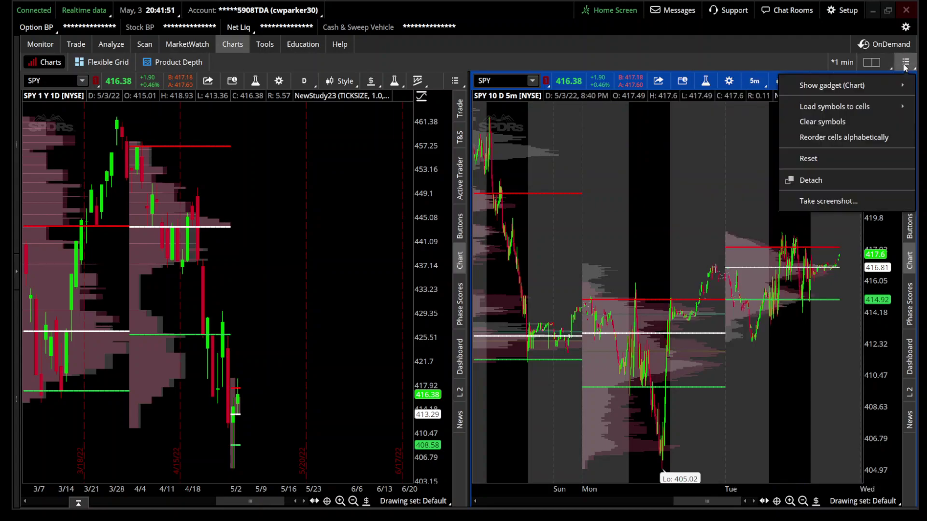
{"action": "left_click", "coordinate": [807, 60]}
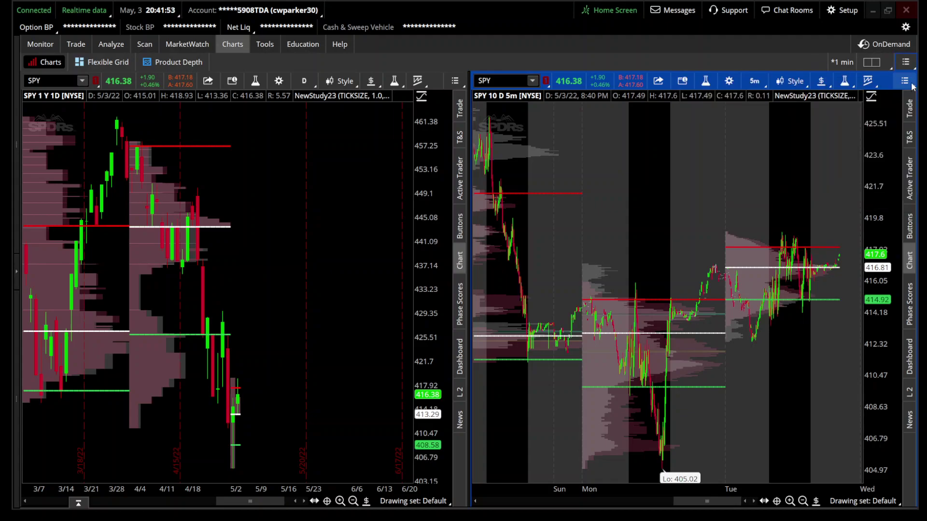
{"action": "left_click", "coordinate": [905, 80]}
{"action": "left_click", "coordinate": [832, 274]}
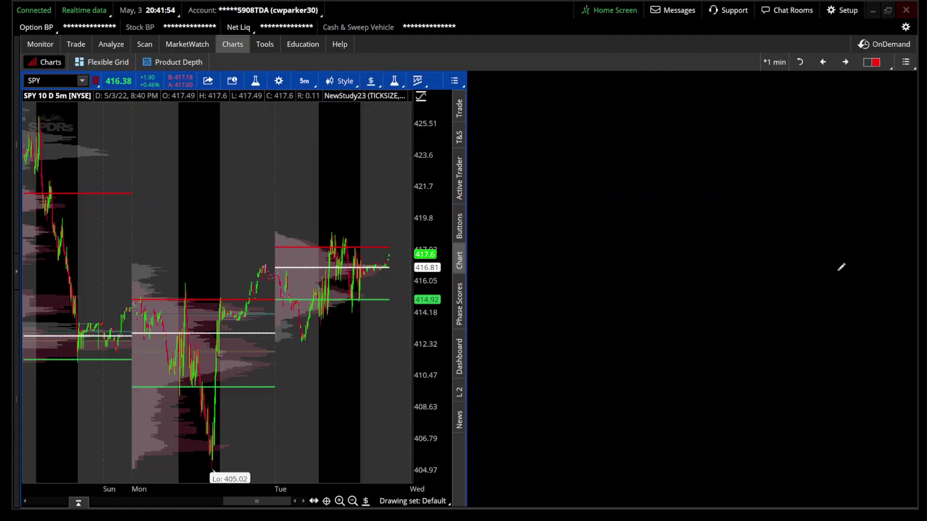
Zoom the SPY 5-minute chart onto Tuesday's session from 9:00, then scroll back to earlier bars.
{"action": "left_click_drag", "start_coordinate": [611, 221], "coordinate": [531, 271]}
{"action": "left_click_drag", "start_coordinate": [373, 338], "coordinate": [746, 443]}
{"action": "scroll", "coordinate": [749, 442], "scroll_direction": "down", "scroll_amount": 6}
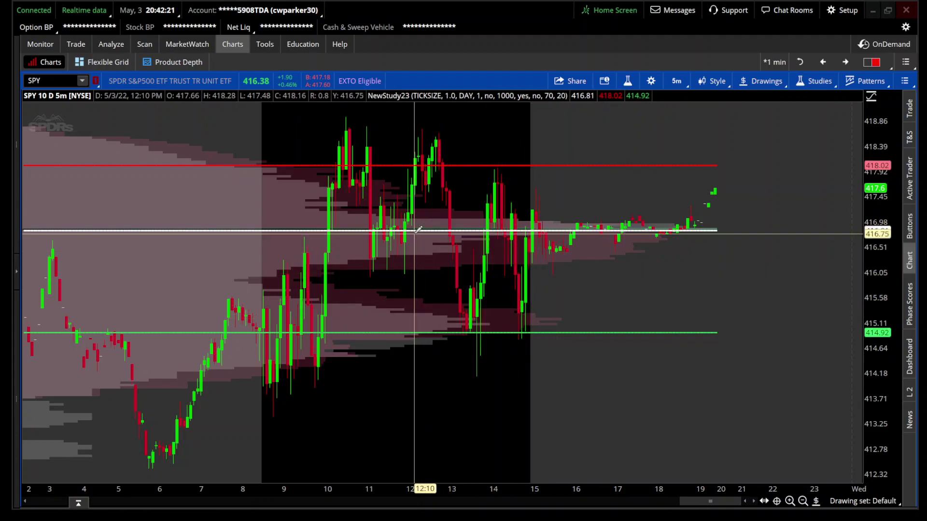
{"action": "left_click_drag", "start_coordinate": [282, 217], "coordinate": [837, 227]}
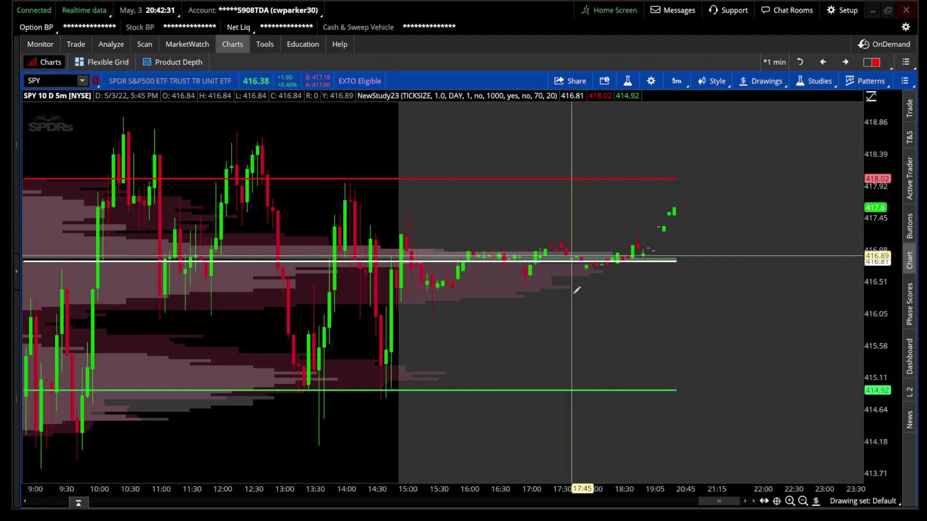
{"action": "left_click_drag", "start_coordinate": [725, 502], "coordinate": [652, 503]}
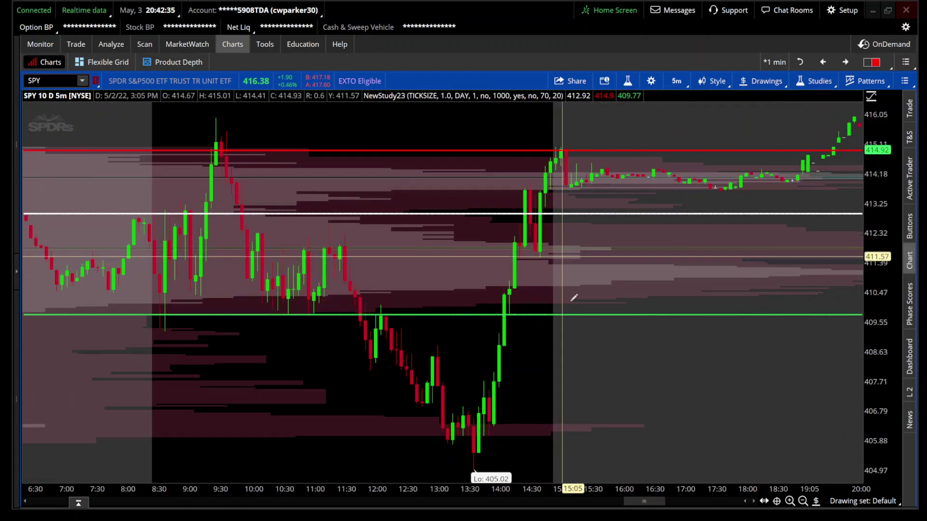
Zoom the SPY 5-minute chart out to about two days and scroll back to Monday's 405.02 low.
{"action": "left_click", "coordinate": [803, 502]}
{"action": "scroll", "coordinate": [484, 352], "scroll_direction": "up", "scroll_amount": 3}
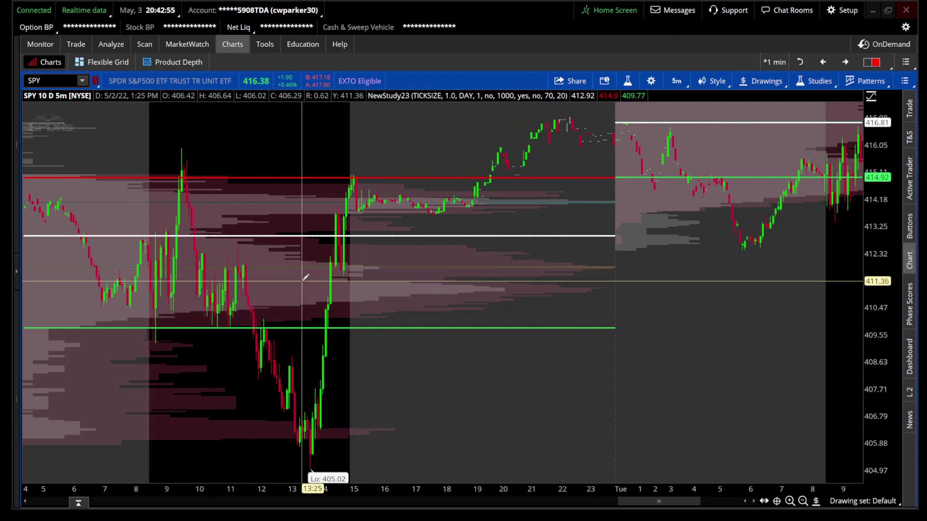
{"action": "scroll", "coordinate": [531, 406], "scroll_direction": "up", "scroll_amount": 5}
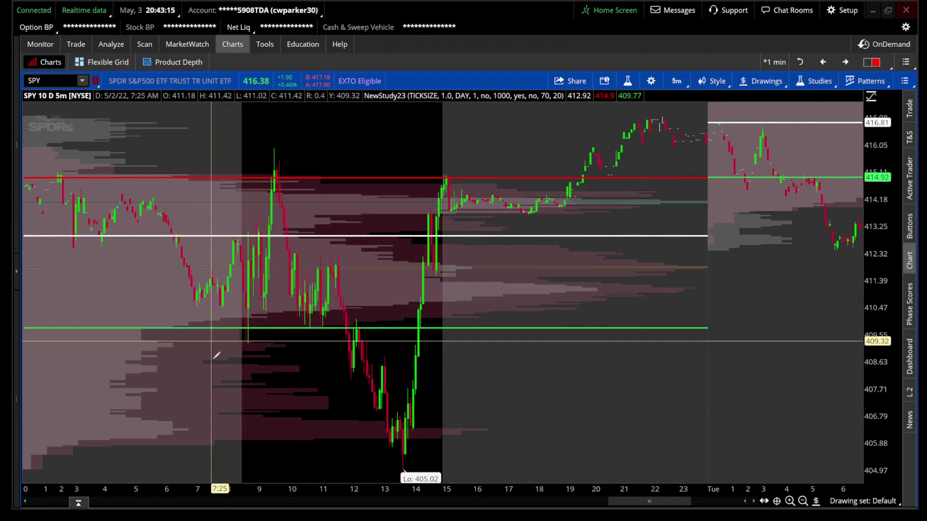
{"action": "left_click_drag", "start_coordinate": [289, 201], "coordinate": [232, 247]}
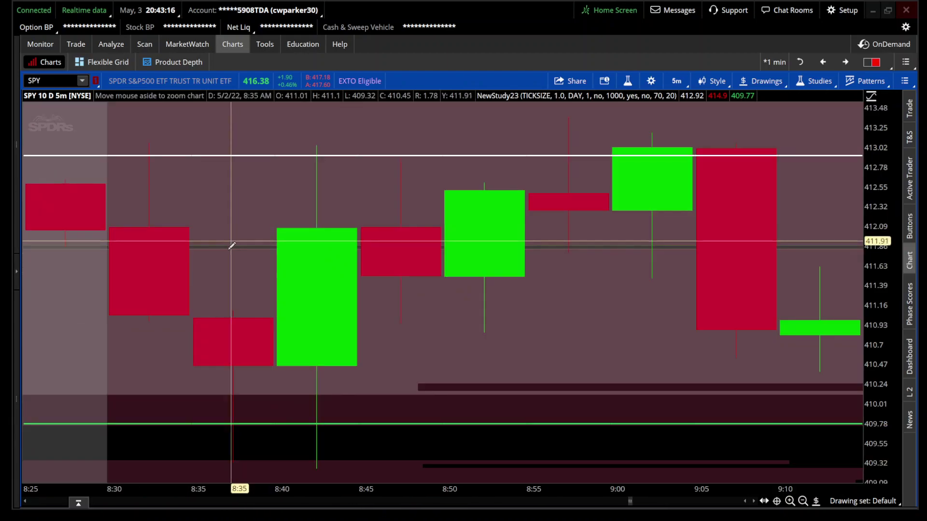
{"action": "right_click", "coordinate": [491, 445]}
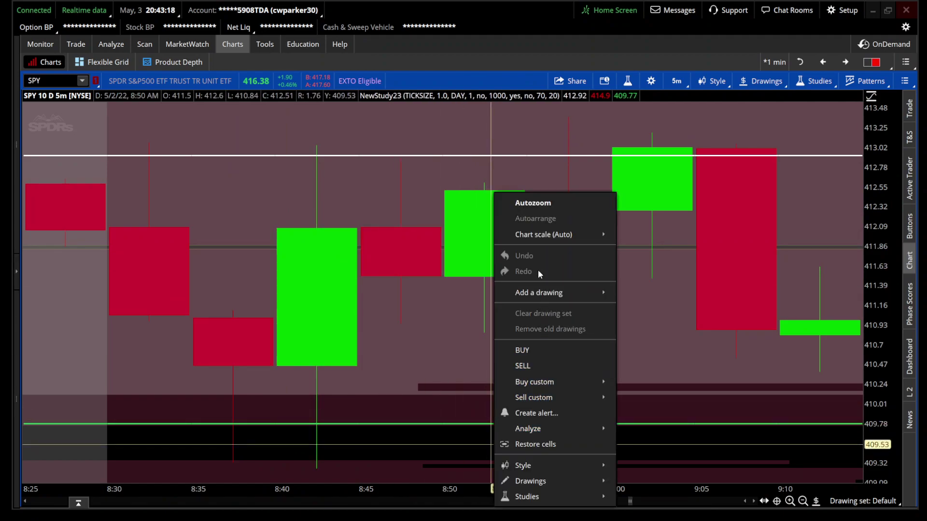
{"action": "left_click", "coordinate": [538, 204]}
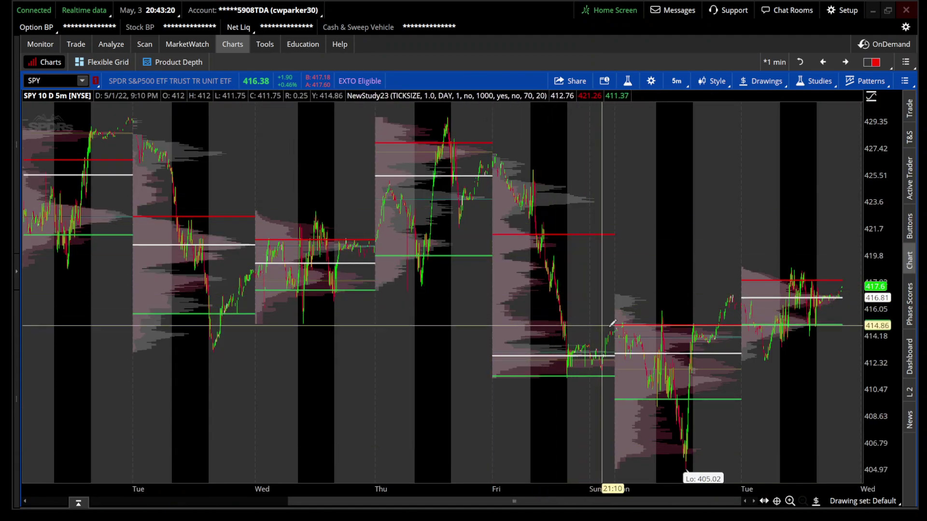
{"action": "left_click_drag", "start_coordinate": [768, 347], "coordinate": [746, 347]}
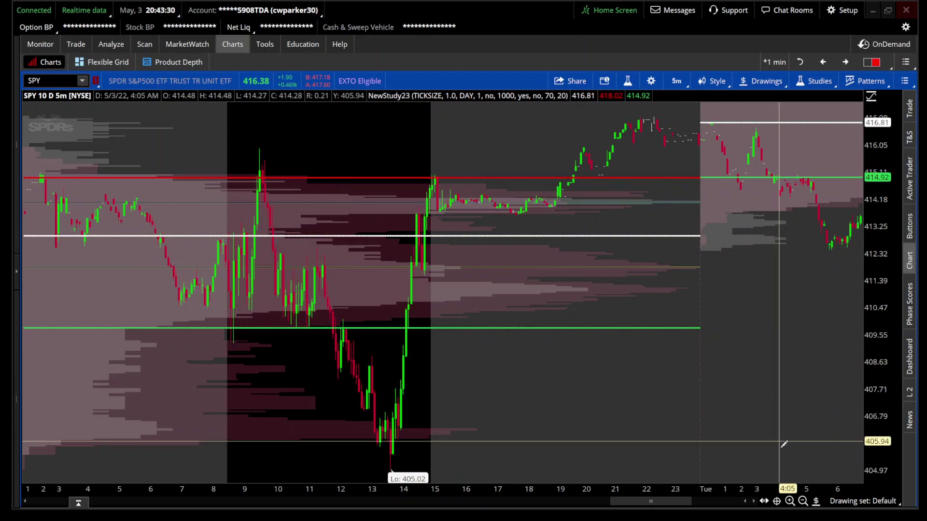
Zoom out and scroll the SPY 5-minute chart, then reset its zoom to fit all bars.
{"action": "left_click", "coordinate": [803, 501]}
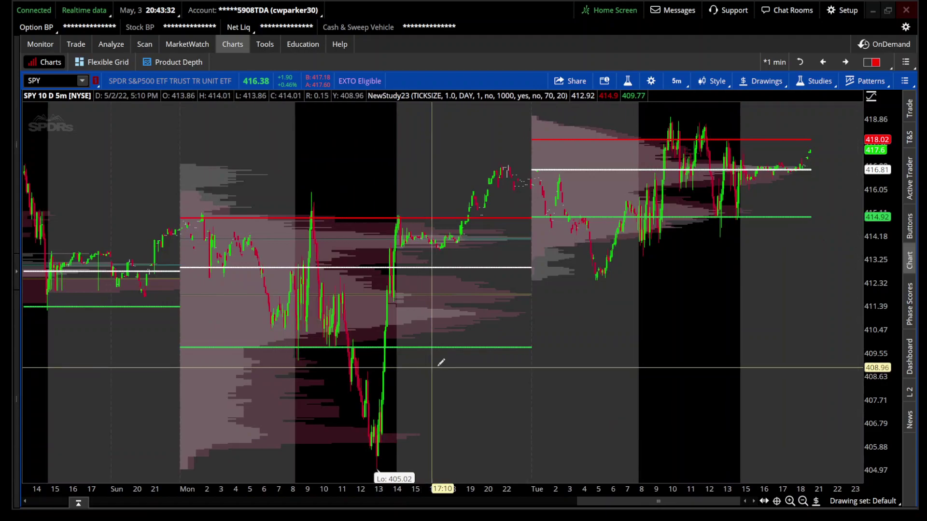
{"action": "scroll", "coordinate": [464, 369], "scroll_direction": "up", "scroll_amount": 4}
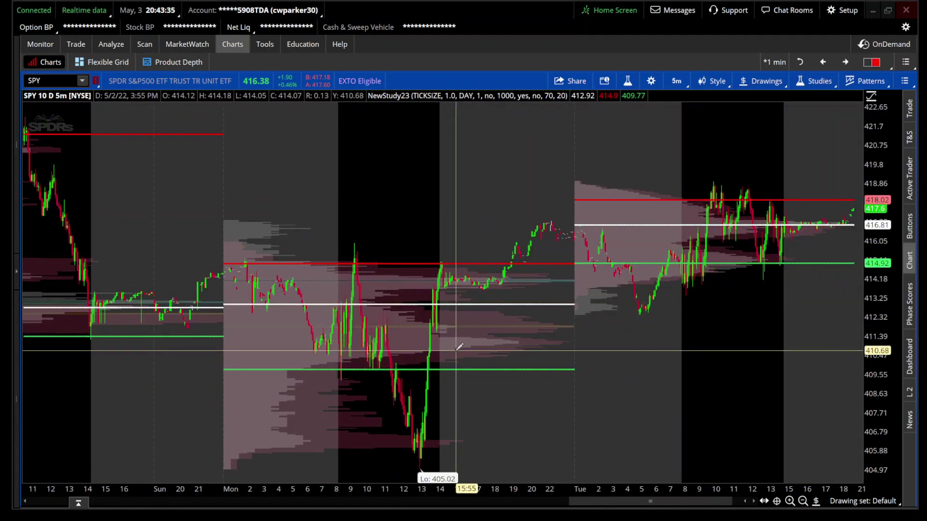
{"action": "scroll", "coordinate": [575, 497], "scroll_direction": "up", "scroll_amount": 8}
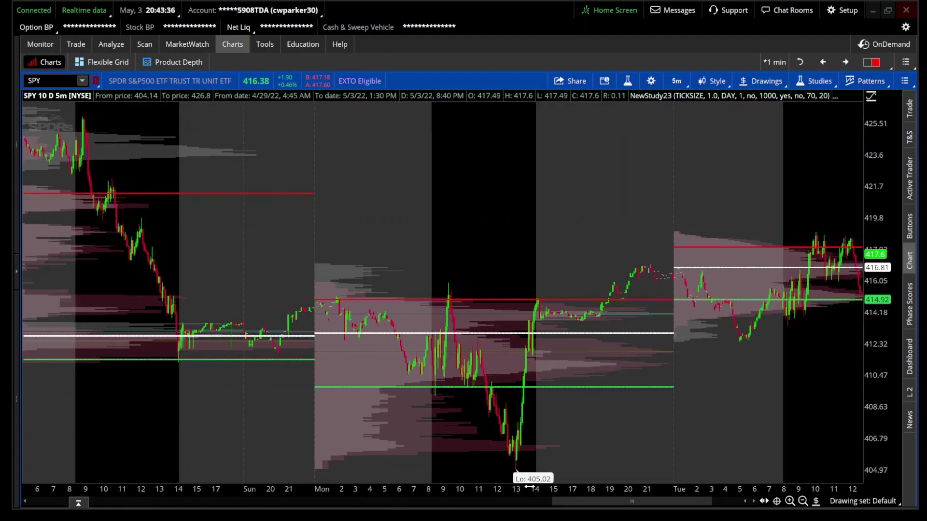
{"action": "left_click_drag", "start_coordinate": [583, 502], "coordinate": [508, 489]}
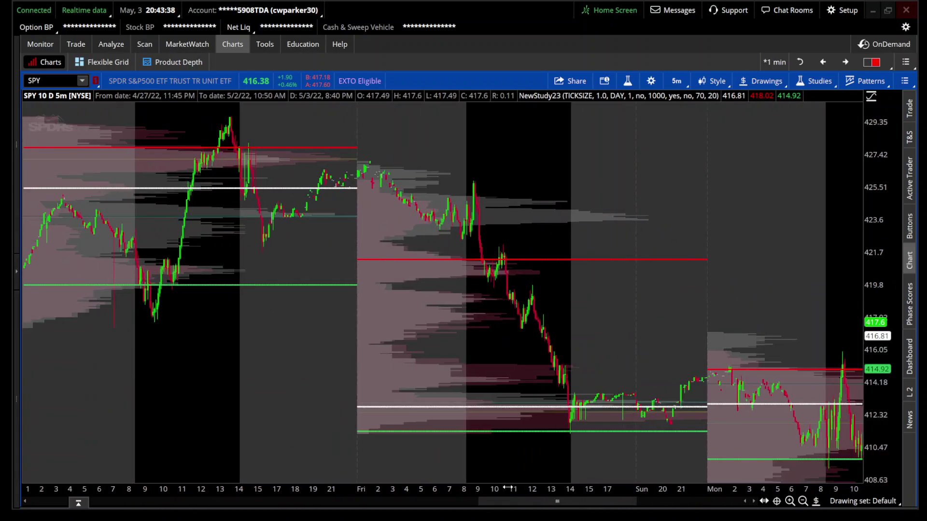
{"action": "right_click", "coordinate": [610, 312]}
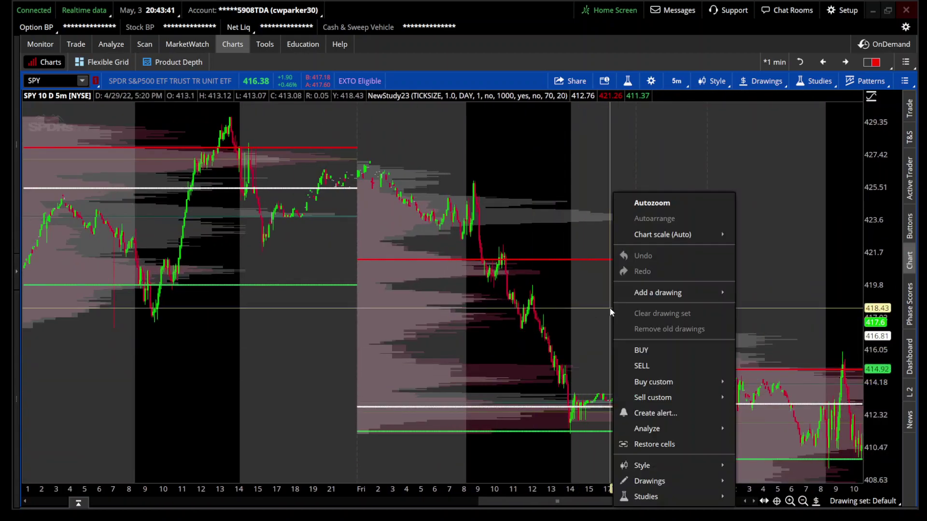
{"action": "left_click", "coordinate": [652, 203]}
Frame Thursday through Tuesday, then switch SPY to the one-year daily aggregation.
{"action": "left_click_drag", "start_coordinate": [434, 217], "coordinate": [629, 220]}
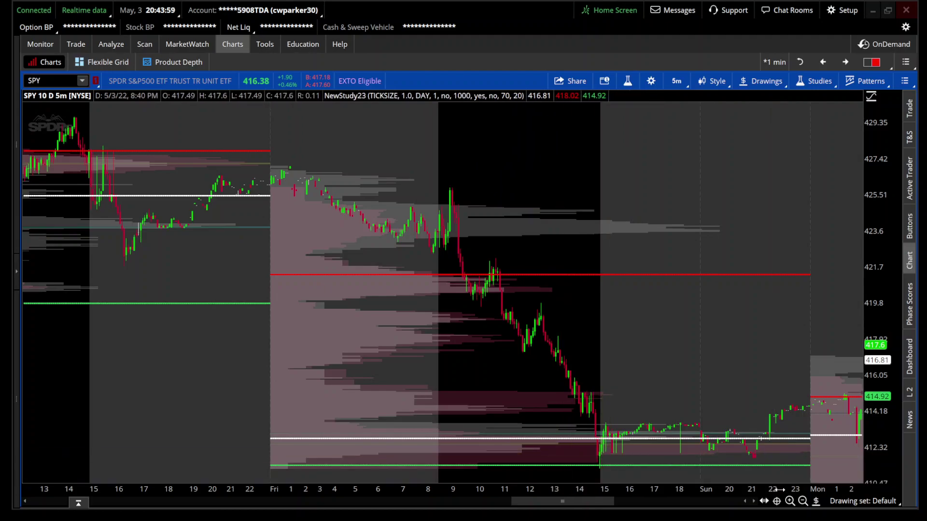
{"action": "left_click", "coordinate": [804, 502]}
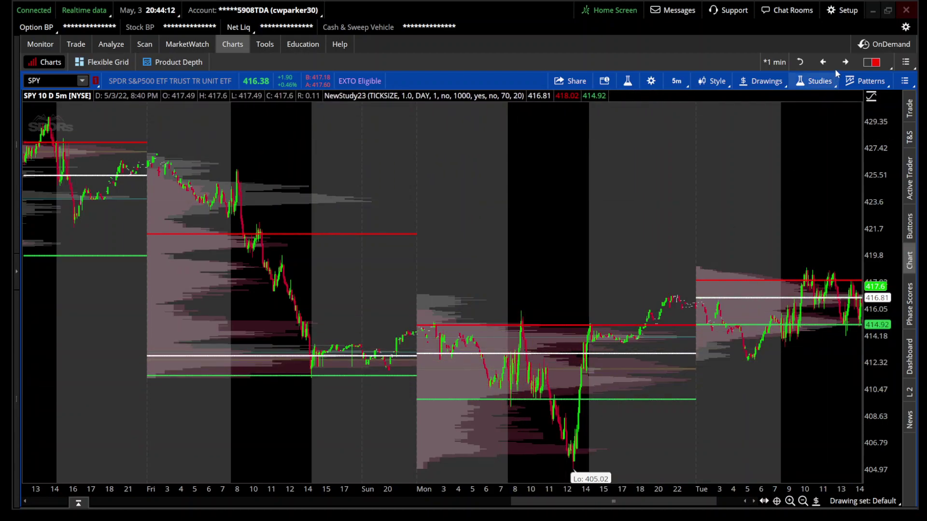
{"action": "left_click", "coordinate": [845, 62]}
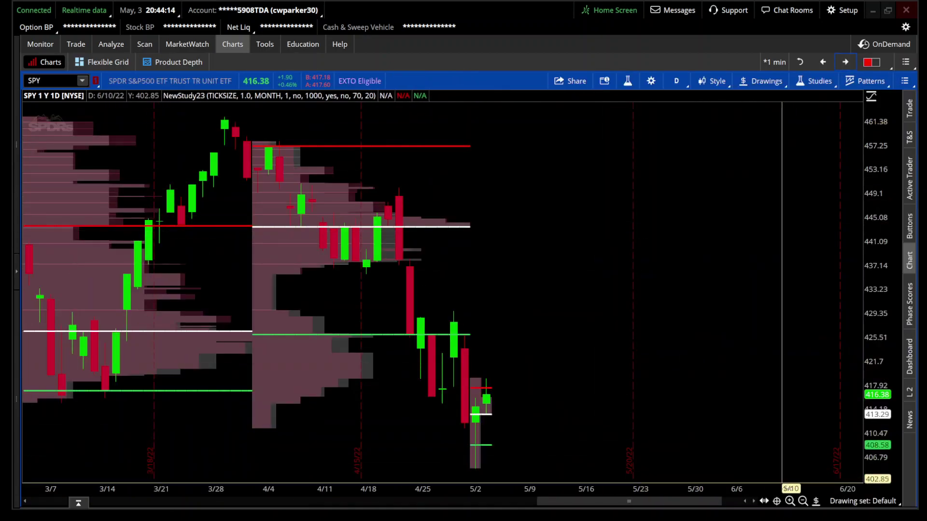
Zoom the SPY daily chart out back to December, then zoom into April 1 through May 23.
{"action": "left_click", "coordinate": [803, 501]}
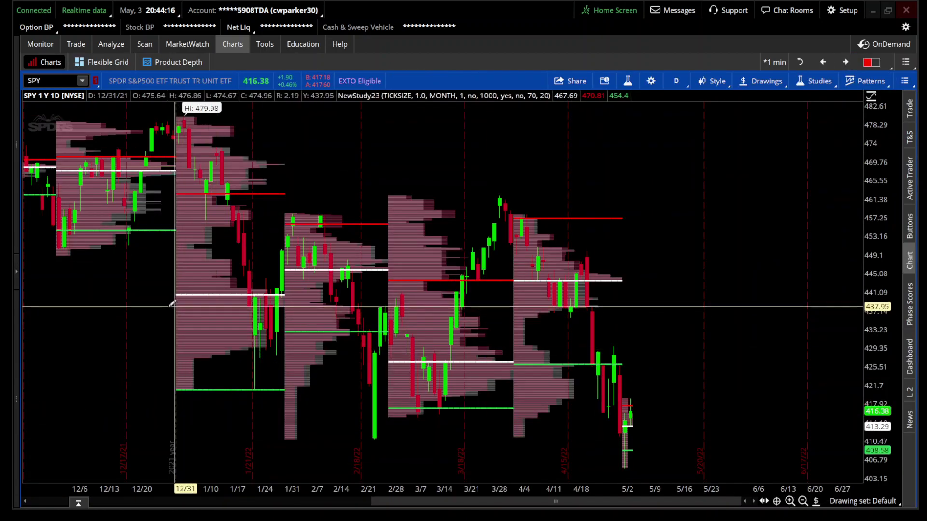
{"action": "left_click_drag", "start_coordinate": [182, 311], "coordinate": [723, 353]}
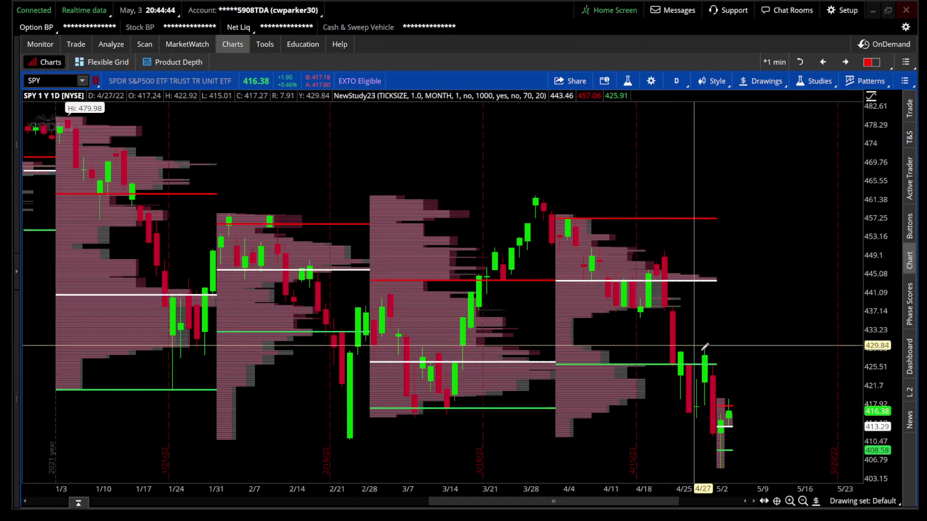
{"action": "left_click_drag", "start_coordinate": [777, 351], "coordinate": [549, 352]}
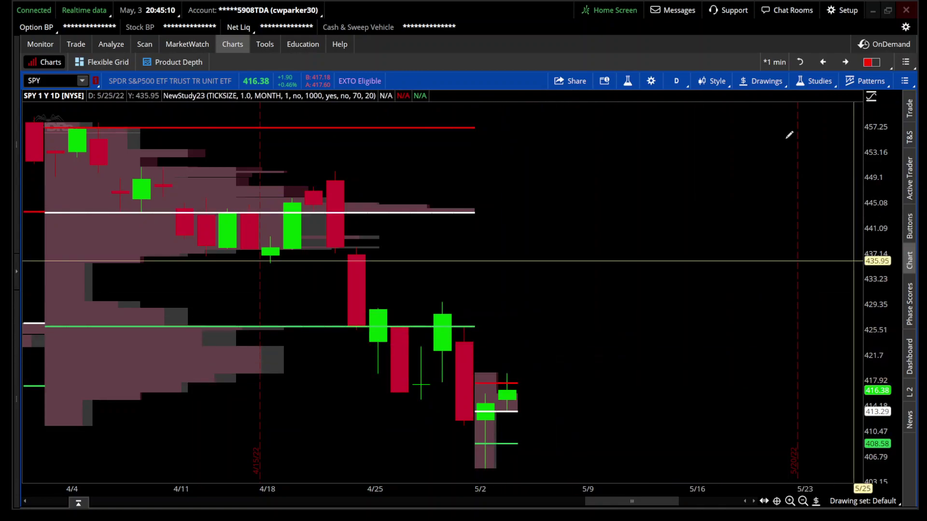
Restore the previously cleared SPY drawings and load TSLA into the chart.
{"action": "left_click", "coordinate": [759, 82]}
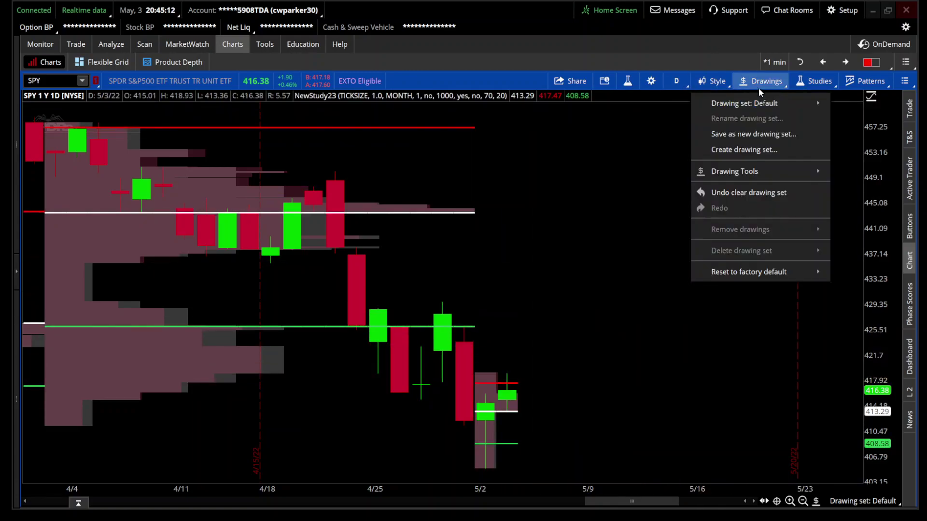
{"action": "left_click", "coordinate": [731, 192]}
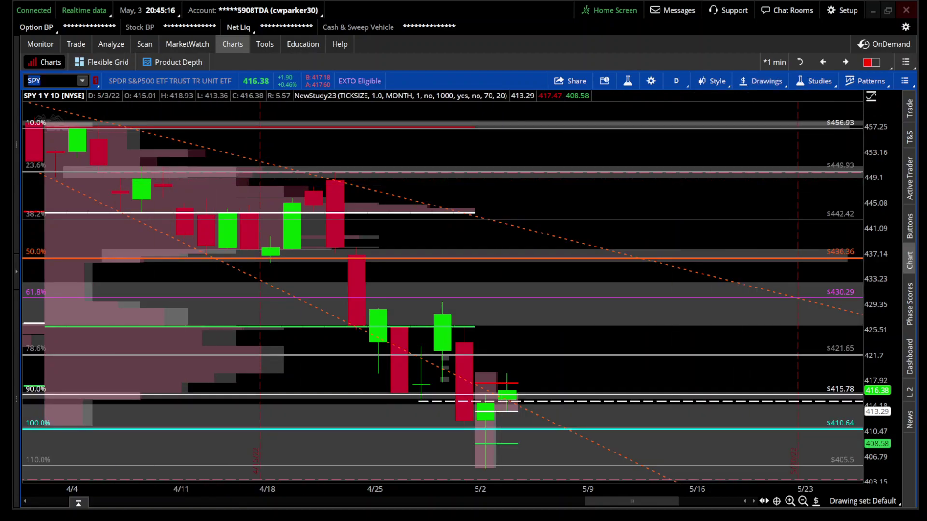
{"action": "type", "text": "TSLA"}
{"action": "key", "text": "Return"}
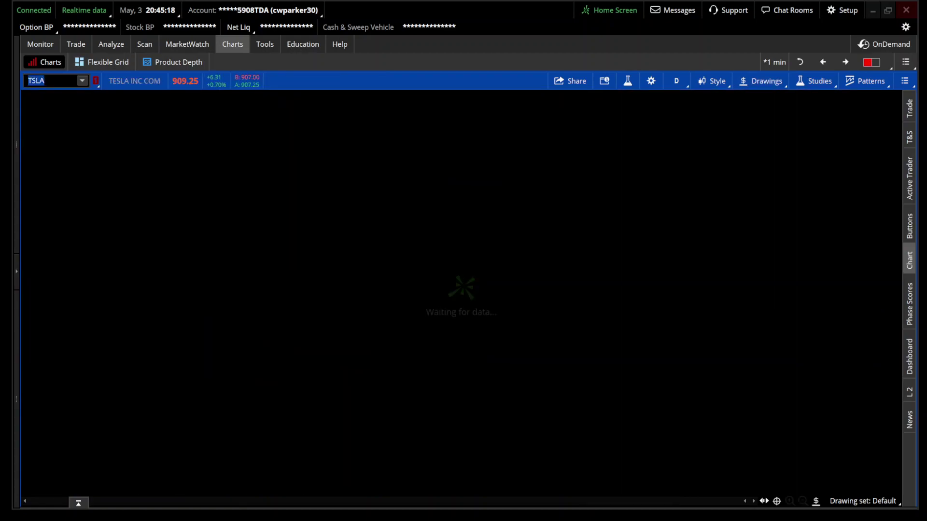
Clear TSLA's drawing set and zoom in on February through early May.
{"action": "left_click", "coordinate": [749, 82]}
{"action": "mouse_move", "coordinate": [743, 181]}
{"action": "mouse_move", "coordinate": [719, 232]}
{"action": "left_click", "coordinate": [678, 229]}
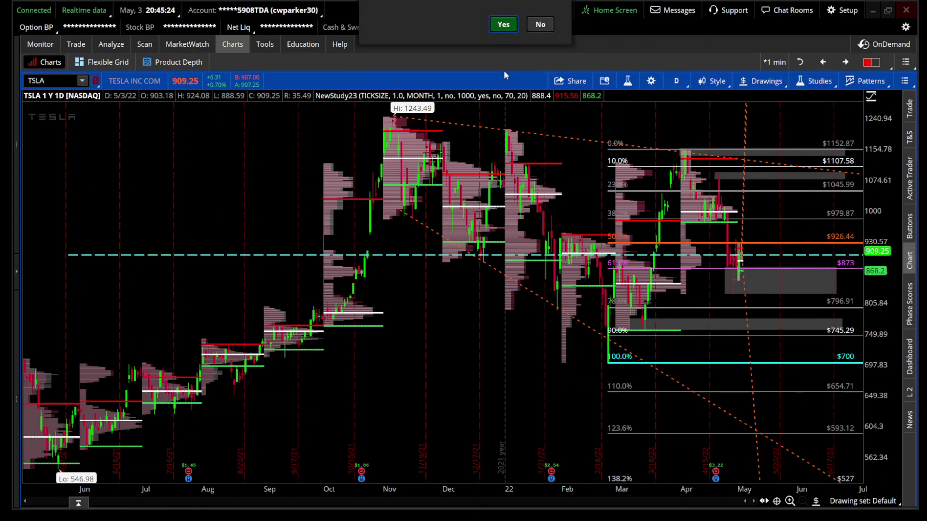
{"action": "left_click", "coordinate": [504, 25]}
{"action": "left_click_drag", "start_coordinate": [563, 299], "coordinate": [898, 299]}
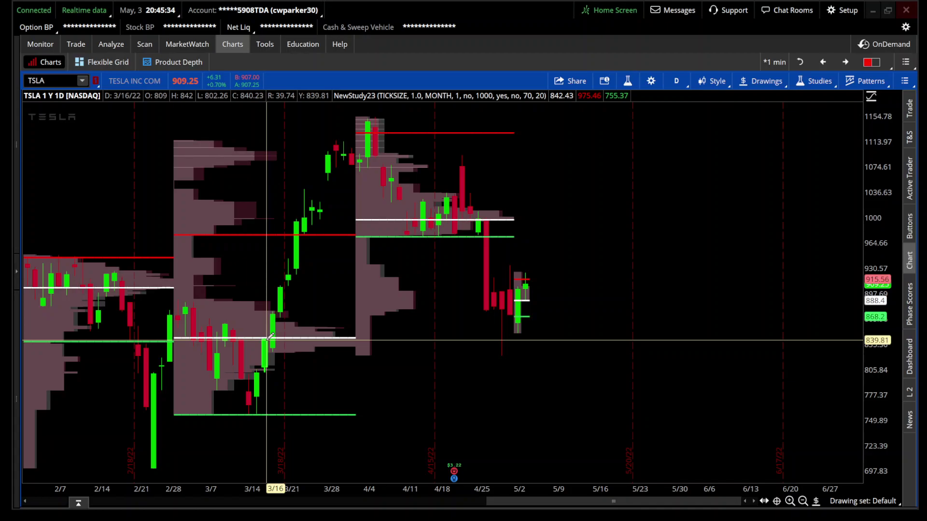
Switch TSLA to 10D 5m, zoom into Monday, then zoom out three times to the full week.
{"action": "left_click", "coordinate": [846, 67]}
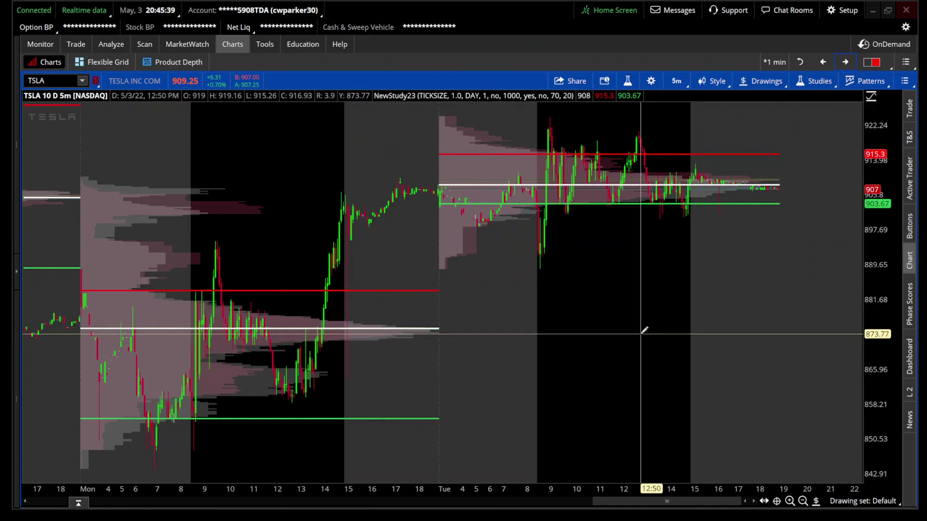
{"action": "left_click_drag", "start_coordinate": [155, 330], "coordinate": [424, 327]}
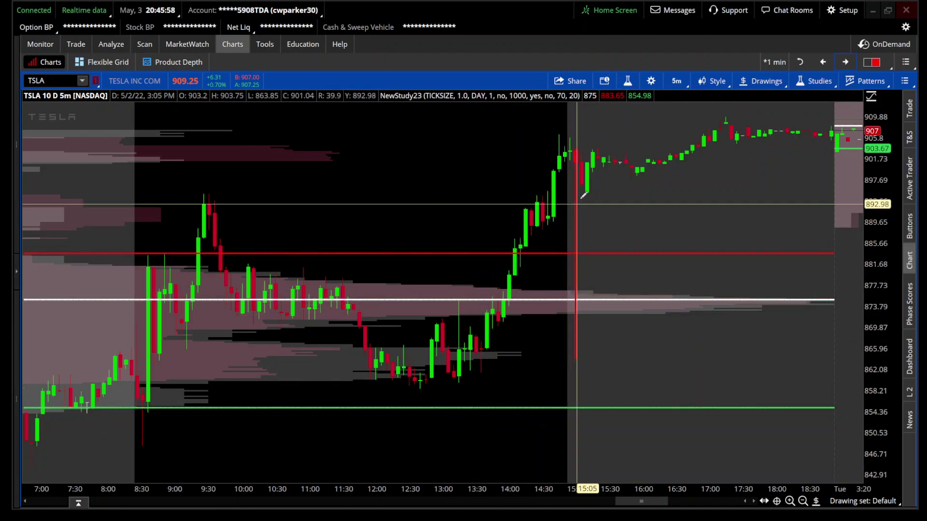
{"action": "left_click", "coordinate": [802, 501]}
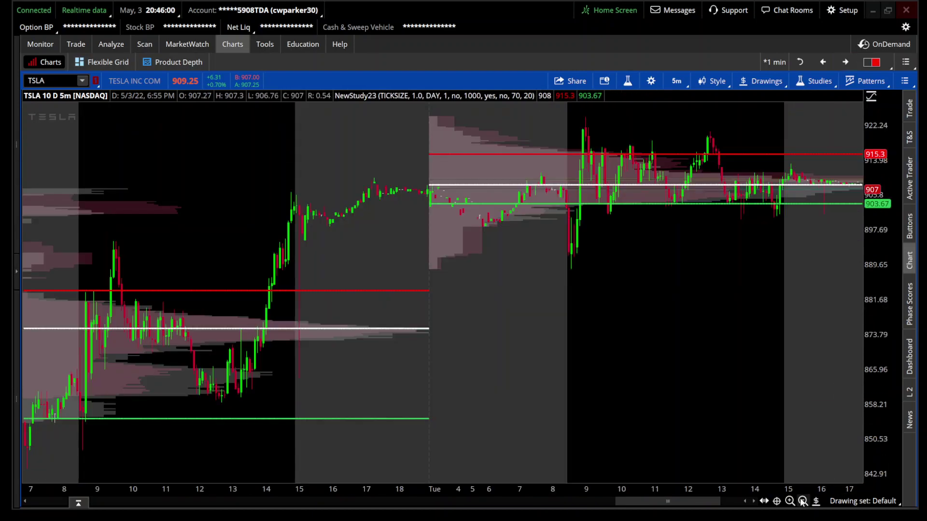
{"action": "left_click", "coordinate": [803, 501]}
{"action": "left_click", "coordinate": [803, 501]}
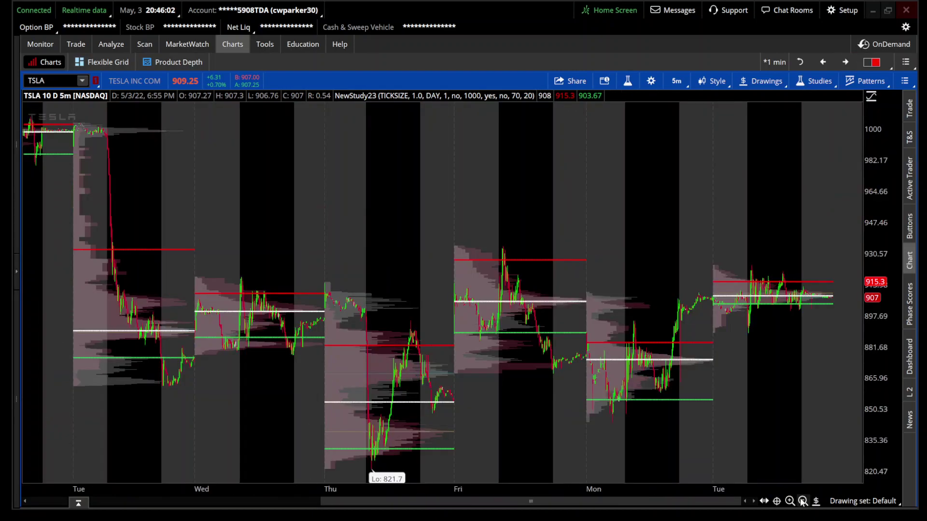
Zoom the TSLA 5-minute chart onto Thursday's 7:35–15:50 session with its 821.7 low.
{"action": "double_click", "coordinate": [448, 374]}
{"action": "left_click_drag", "start_coordinate": [286, 307], "coordinate": [779, 359]}
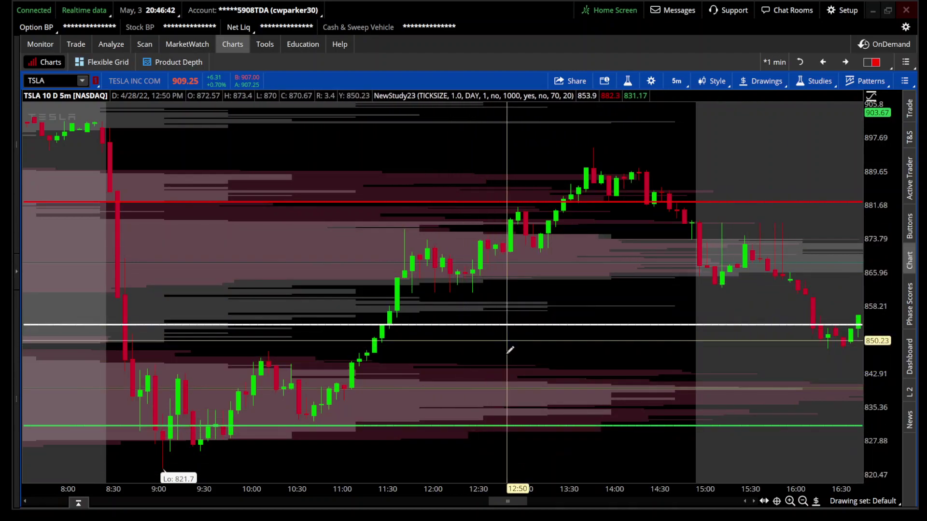
Zoom out and scroll through the TSLA days, then zoom onto Tuesday's session from 7:30.
{"action": "left_click", "coordinate": [804, 501]}
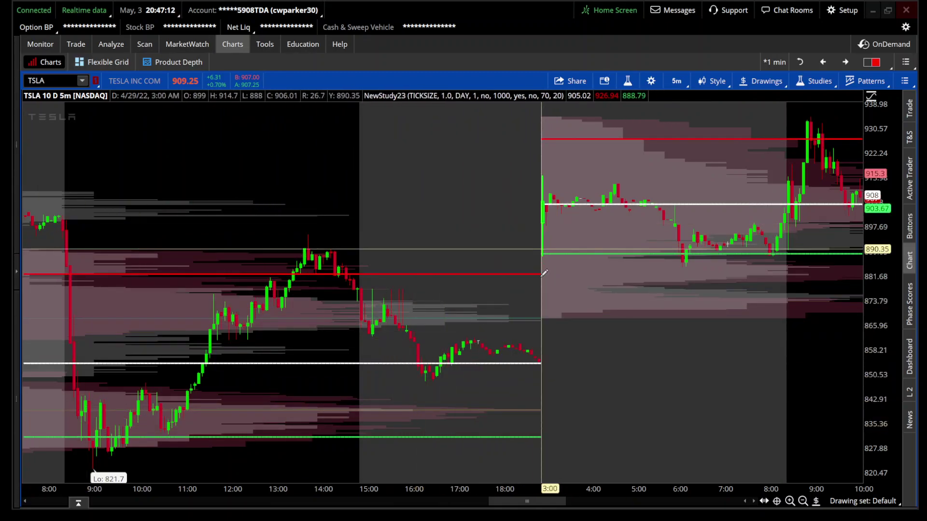
{"action": "scroll", "coordinate": [659, 342], "scroll_direction": "down", "scroll_amount": 10}
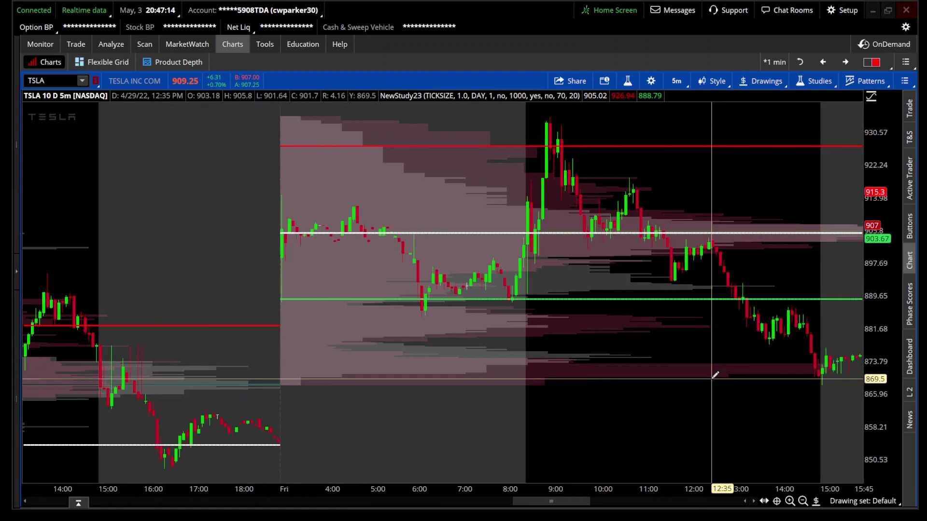
{"action": "scroll", "coordinate": [714, 397], "scroll_direction": "down", "scroll_amount": 3}
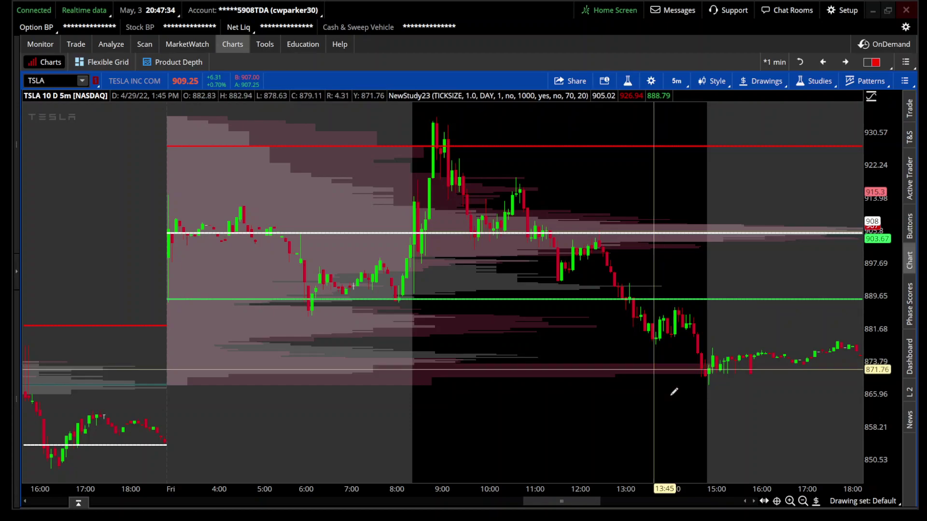
{"action": "left_click", "coordinate": [803, 501]}
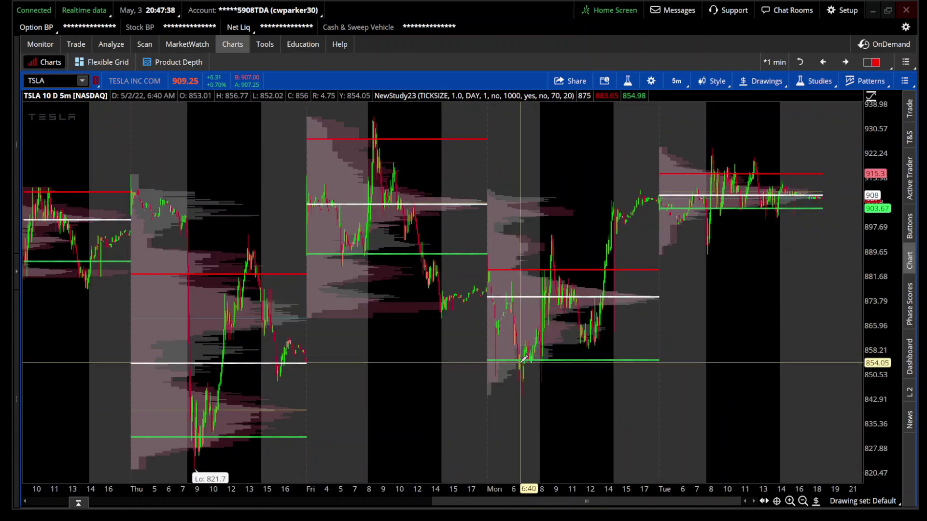
{"action": "left_click_drag", "start_coordinate": [521, 358], "coordinate": [827, 360]}
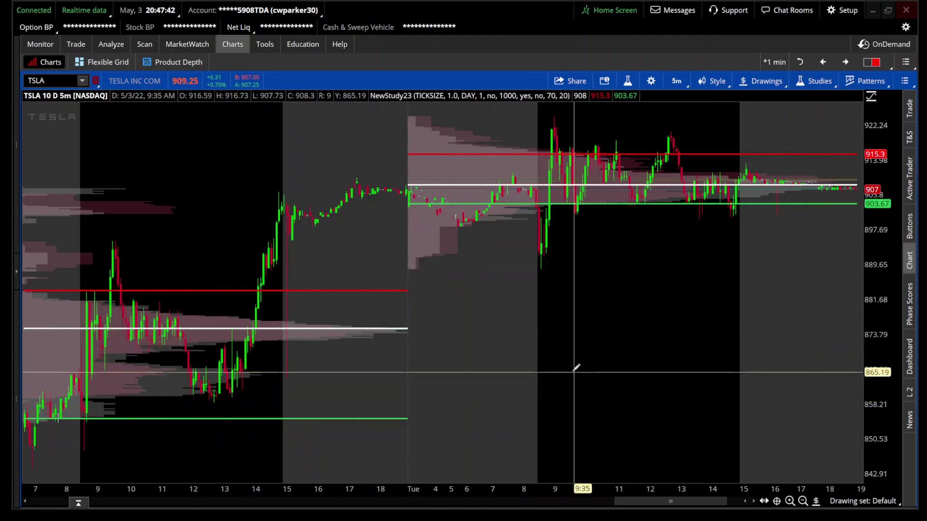
{"action": "scroll", "coordinate": [613, 364], "scroll_direction": "down", "scroll_amount": 4}
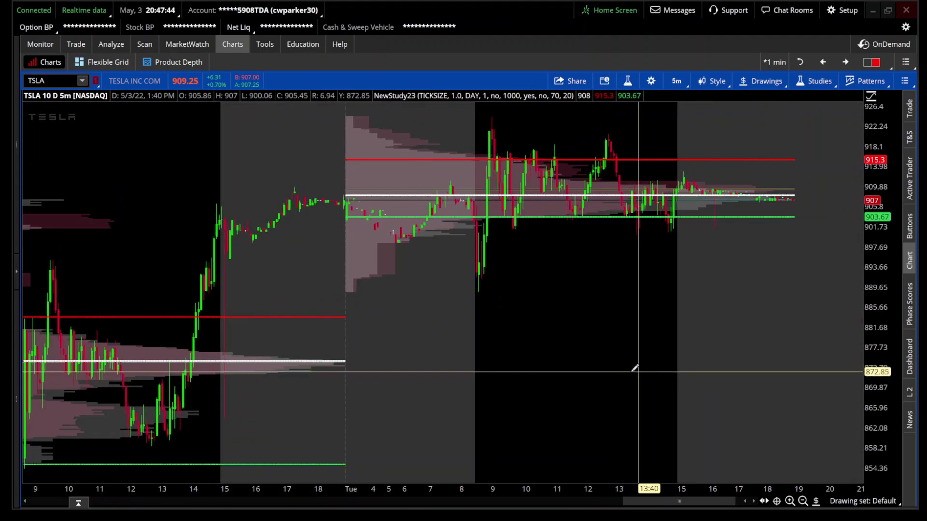
{"action": "left_click_drag", "start_coordinate": [430, 314], "coordinate": [866, 335]}
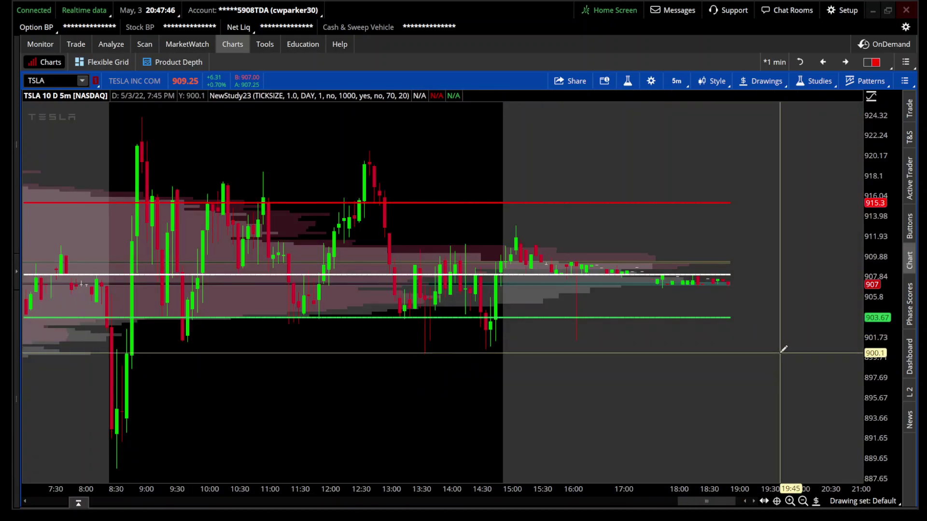